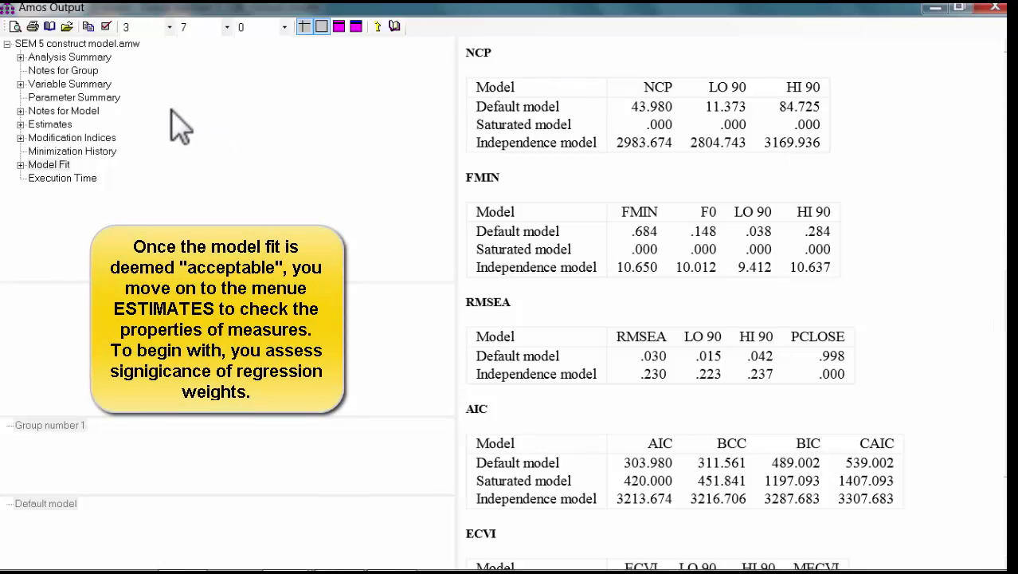
Step: Examine the regression weights, their significance, and the standardized regression weights in the model's Estimates output
left_click(50, 125)
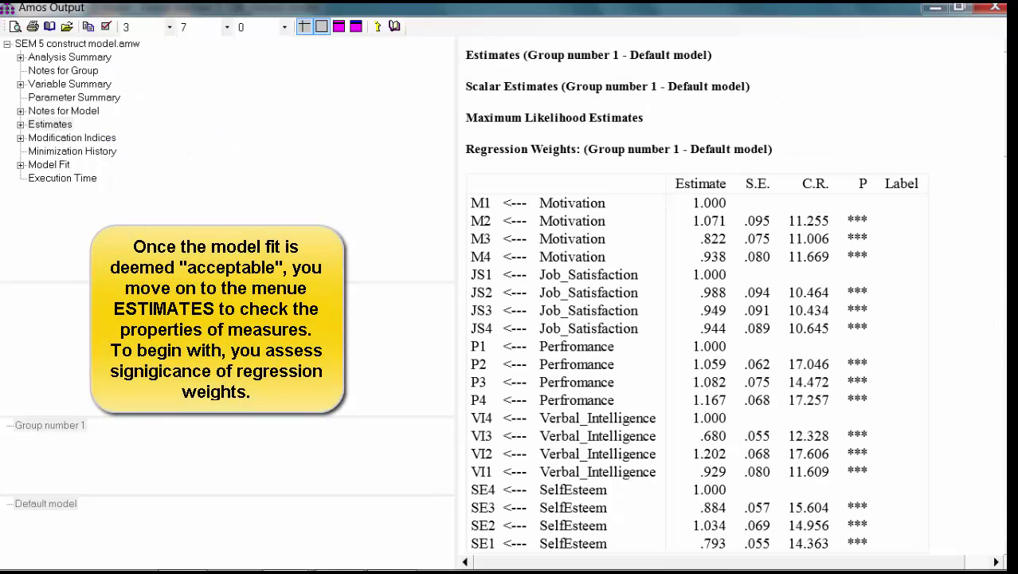
scroll(877, 239, "down", 3)
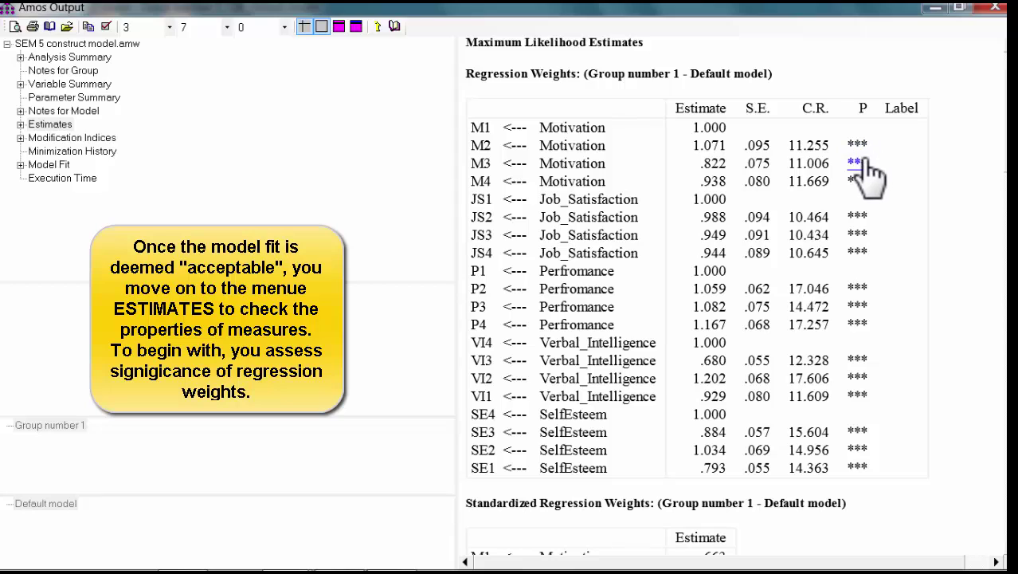
left_click(859, 306)
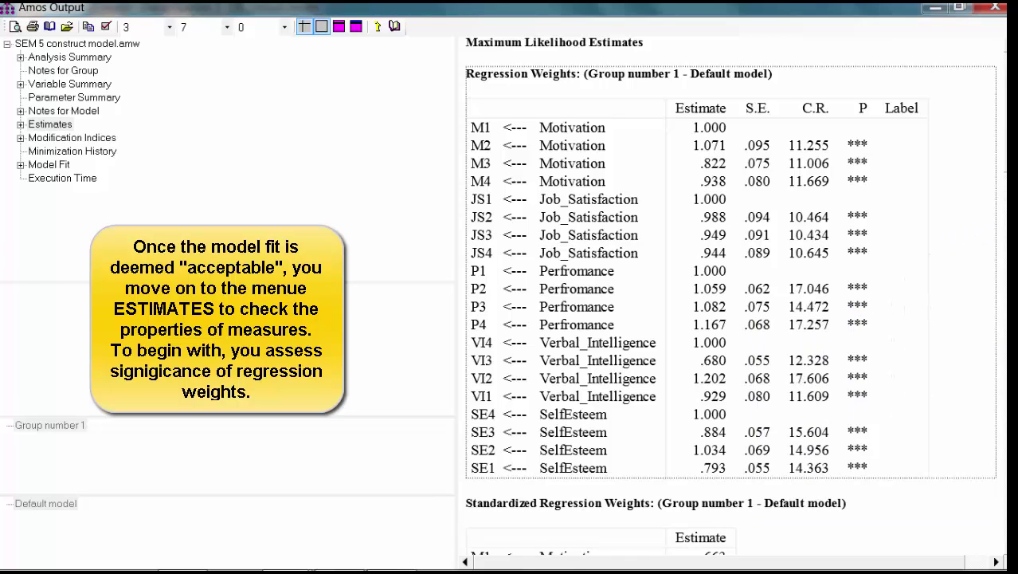
scroll(729, 295, "down", 1)
scroll(868, 175, "up", 1)
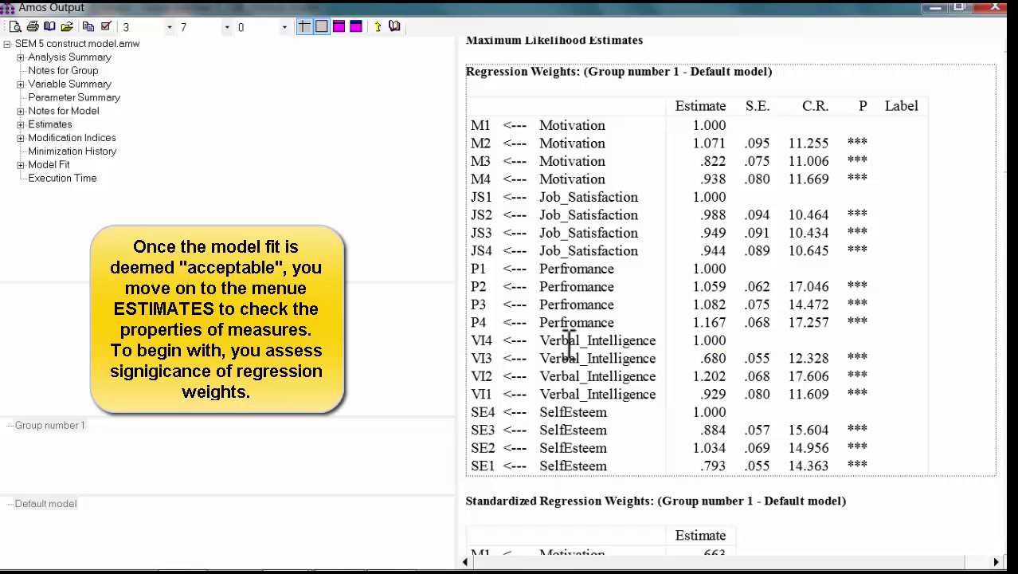
scroll(729, 295, "down", 10)
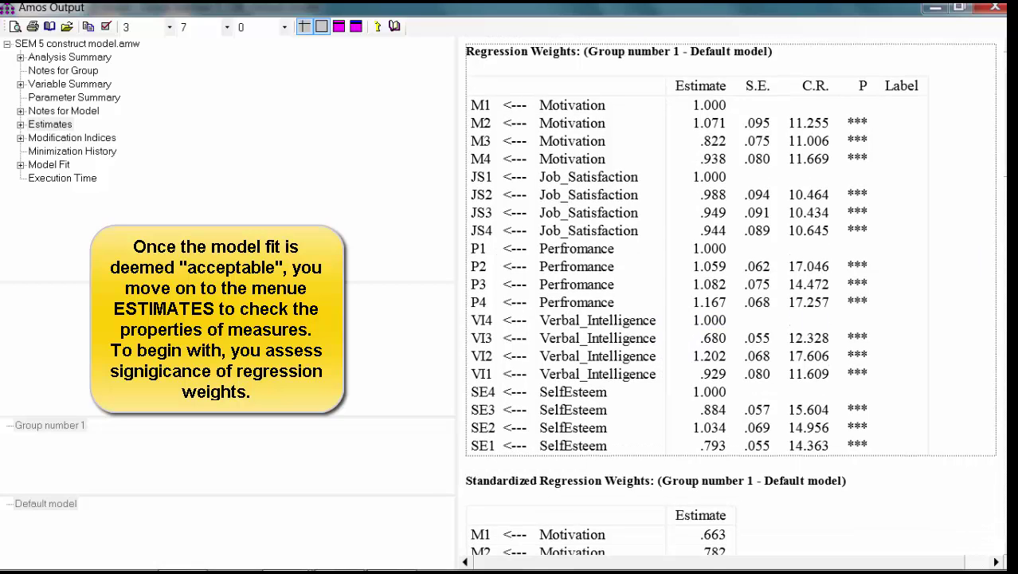
scroll(998, 231, "down", 1)
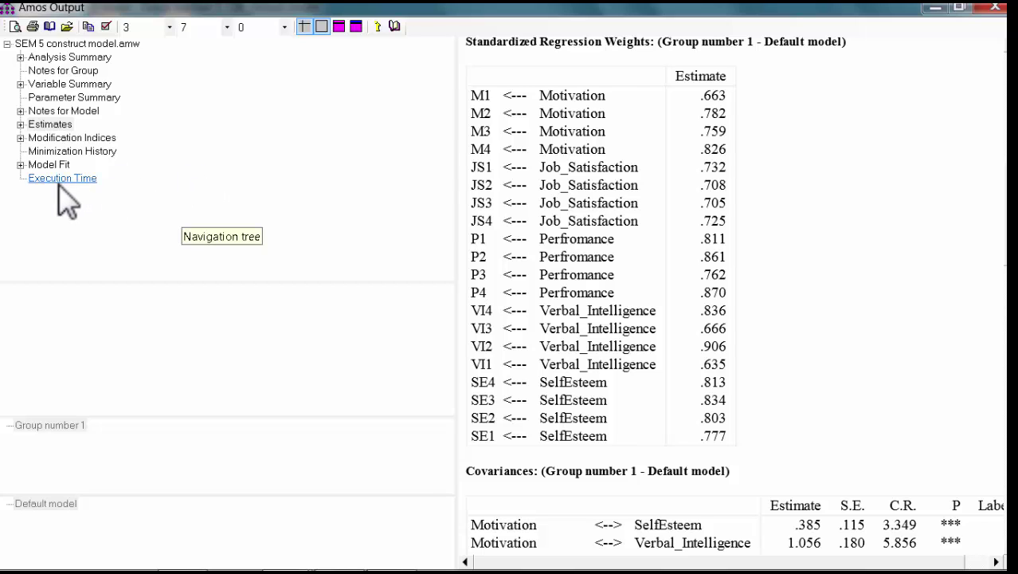
Step: Examine the modification indices for covariances, variances and regression weights of the default model
left_click(72, 138)
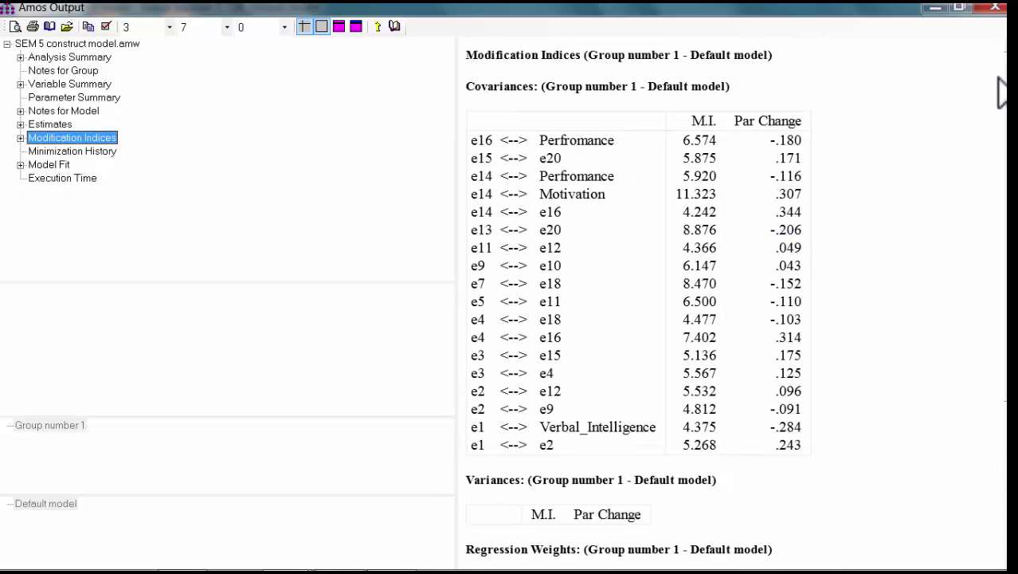
left_click(1001, 91)
scroll(1001, 91, "down", 5)
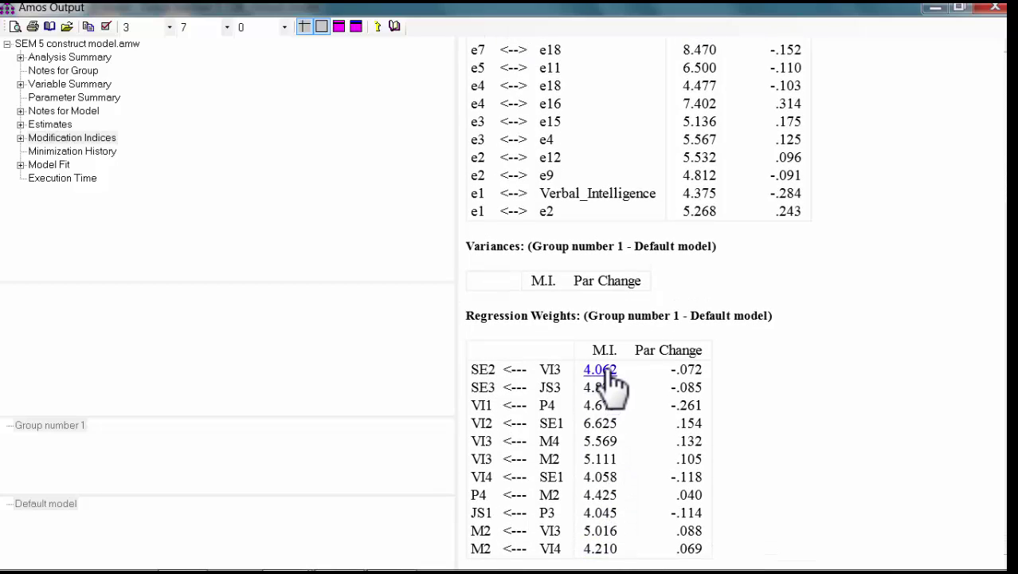
scroll(635, 299, "up", 5)
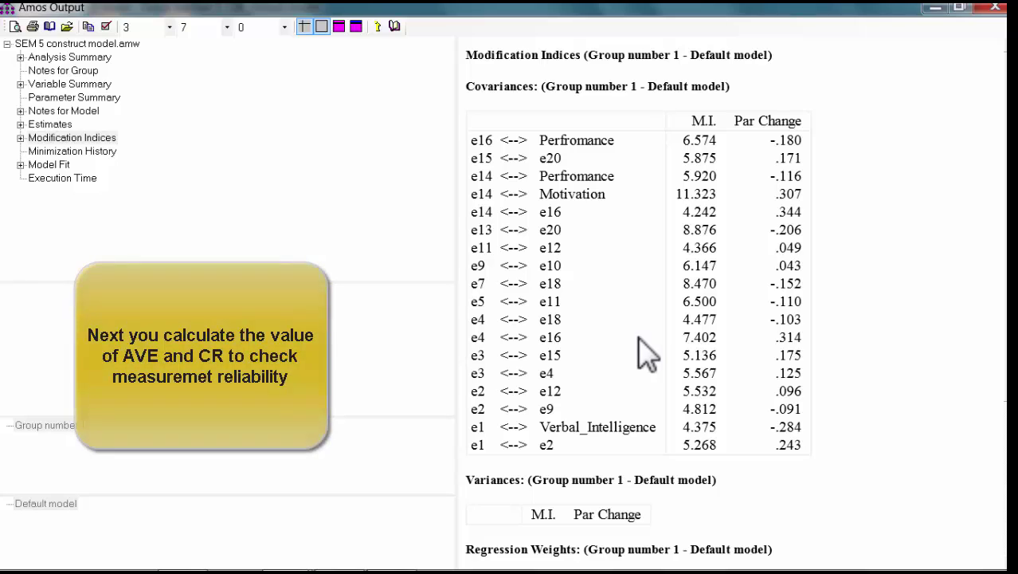
Step: Copy the Standardized Regression Weights table from the model's Estimates output
mouse_move(637, 559)
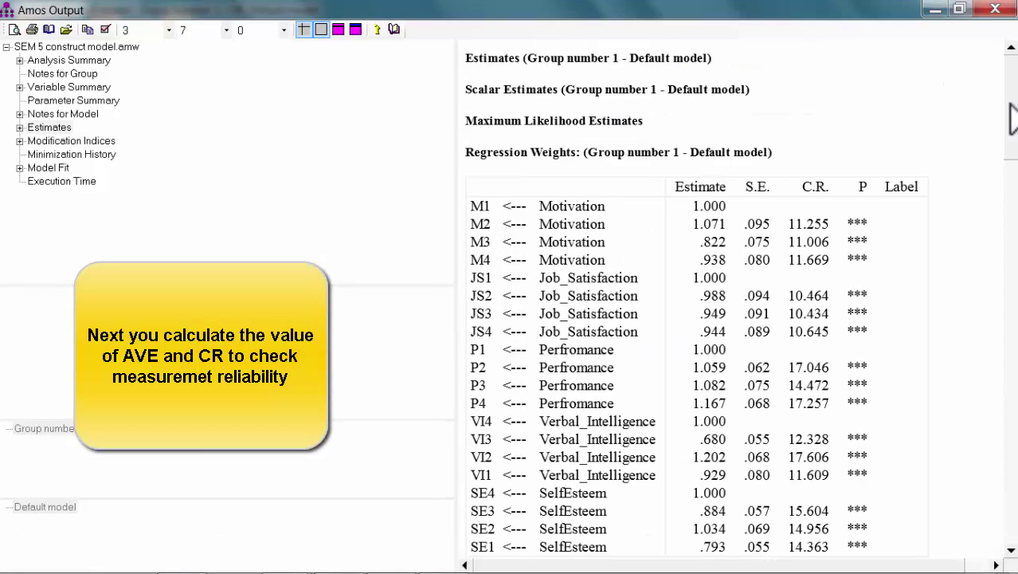
left_click(63, 128)
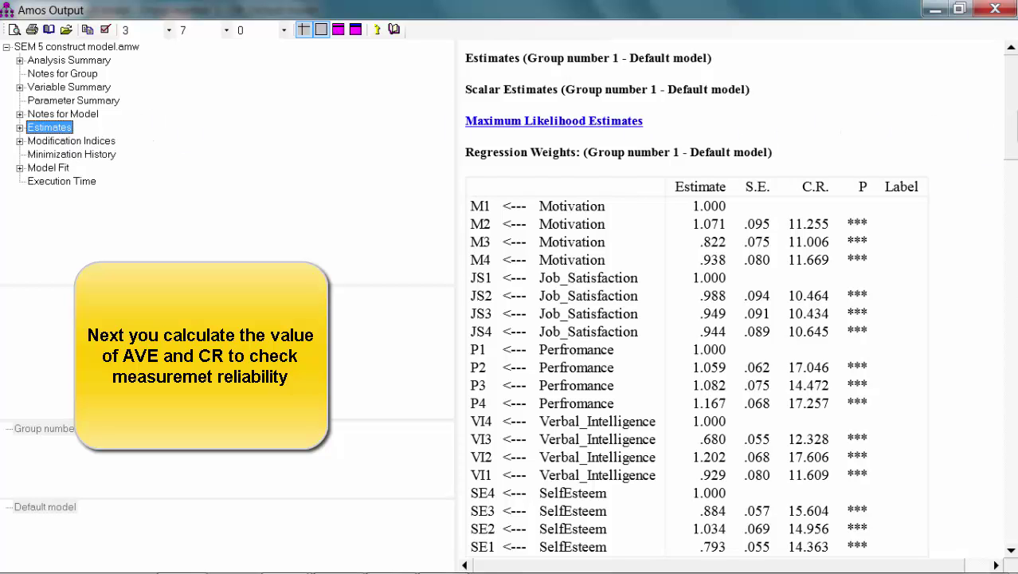
left_click_drag(1013, 119, 1015, 213)
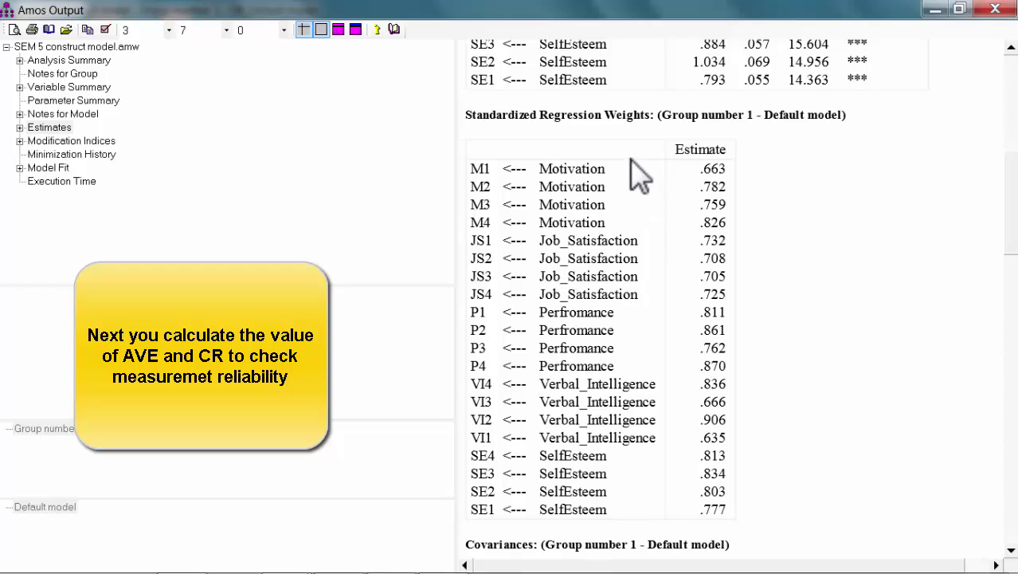
left_click(603, 130)
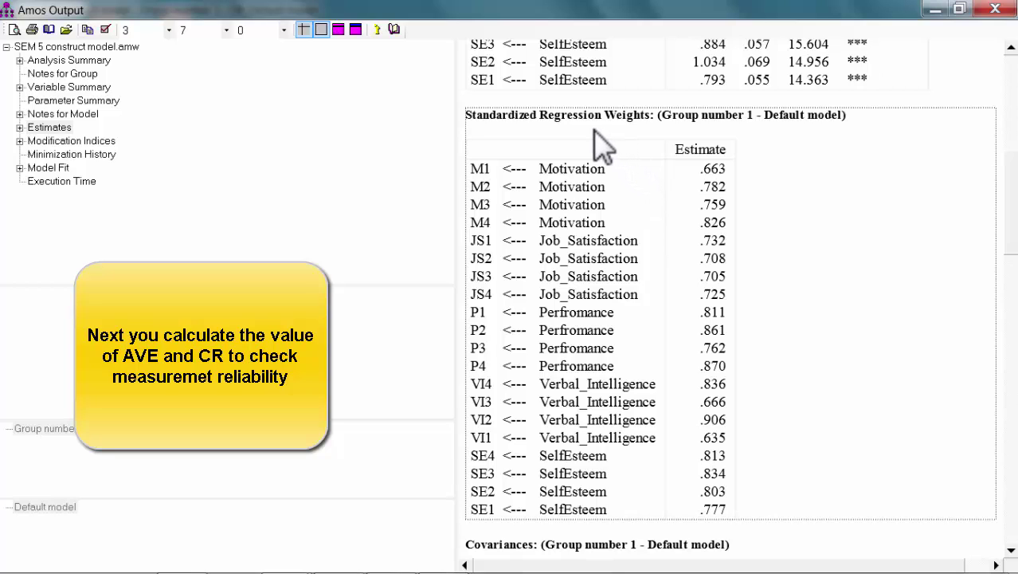
right_click(593, 130)
left_click(623, 156)
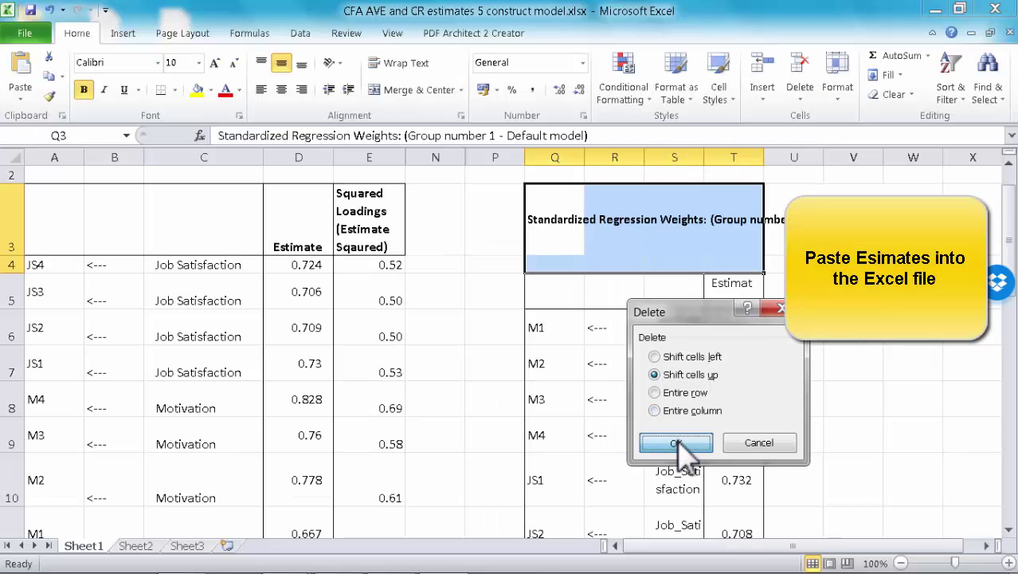
Step: In the Excel workbook, delete the heading cells Q3:T4 above the pasted regression weights, shifting cells up
left_click(676, 444)
left_click(853, 309)
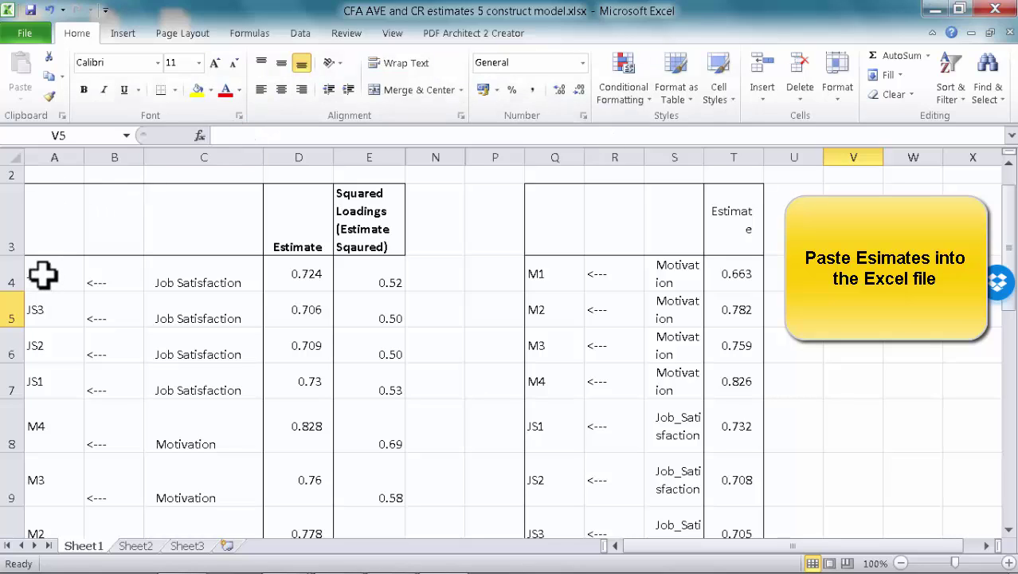
Step: Review the Job Satisfaction estimates in column D against the pasted standardized weights
left_click(299, 276)
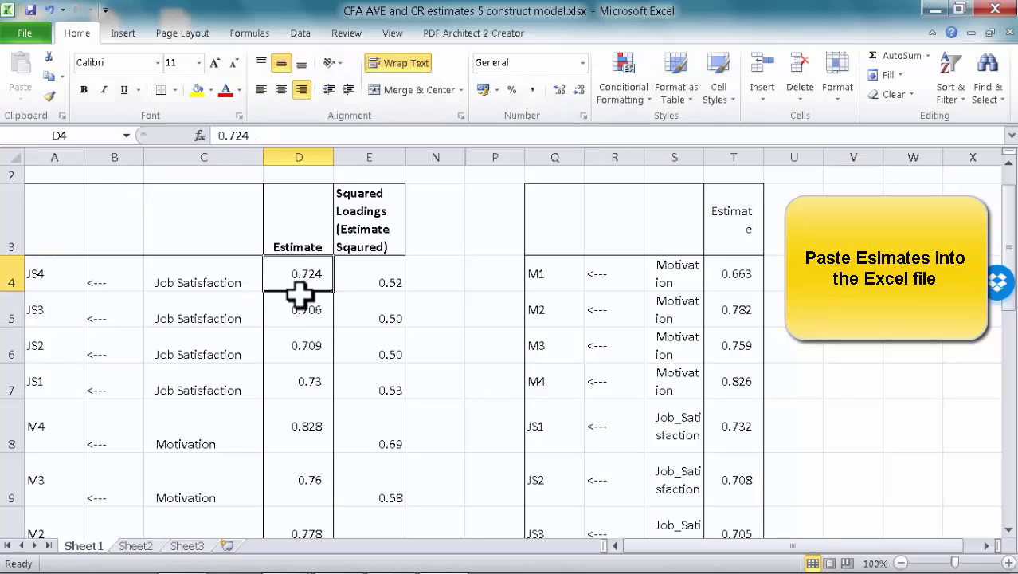
left_click(302, 309)
left_click(302, 349)
left_click_drag(302, 275, 303, 307)
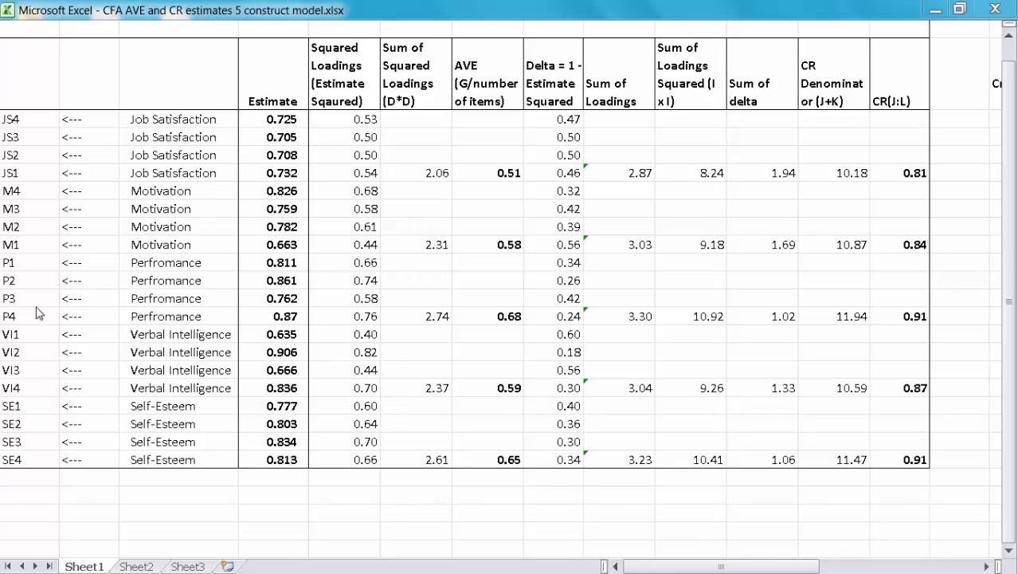
Step: Review the calculation rows of the Job Satisfaction, Performance and Self-Esteem constructs, from loadings through AVE and CR
left_click(415, 172)
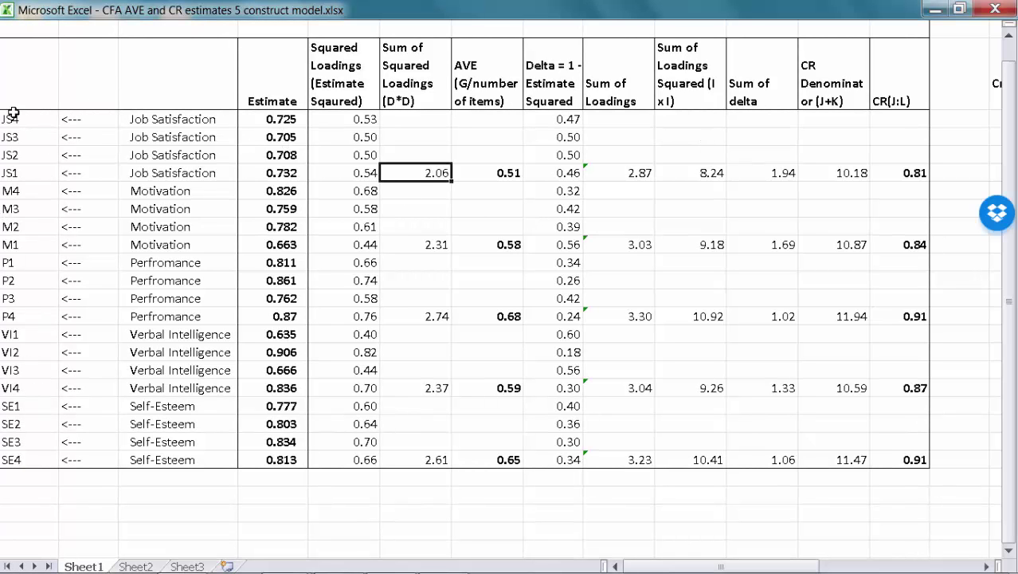
left_click_drag(13, 116, 886, 179)
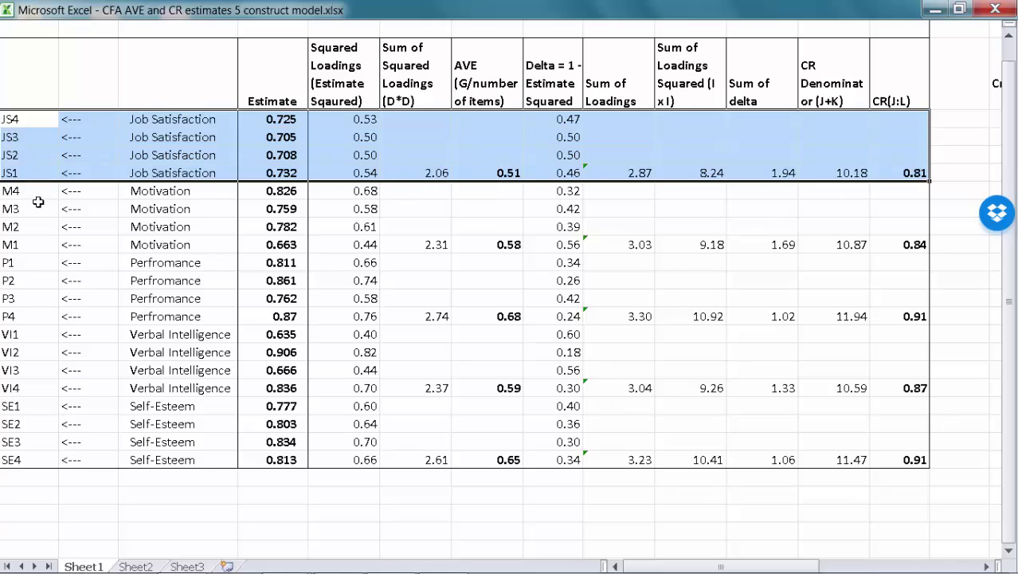
left_click_drag(16, 265, 898, 331)
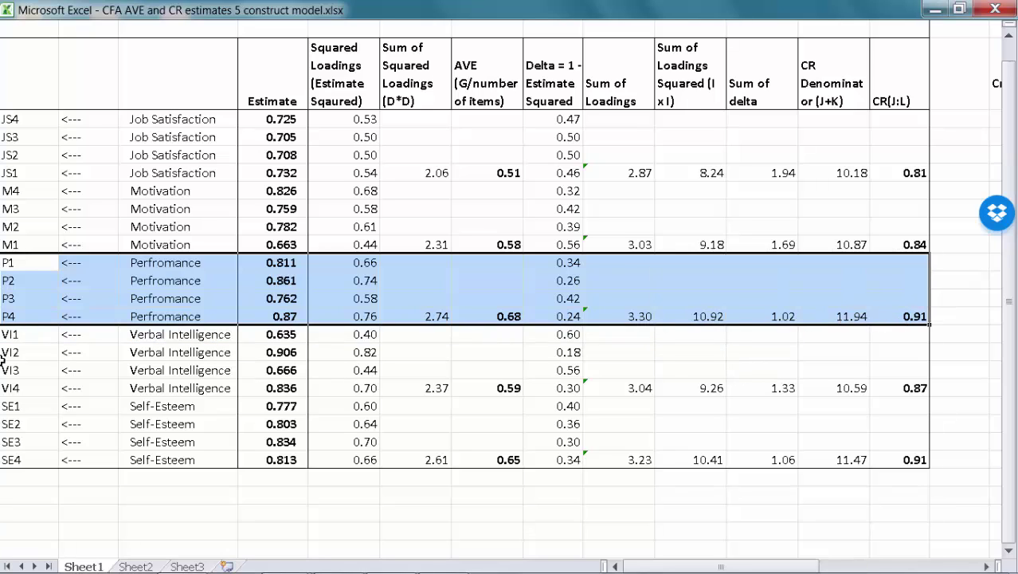
left_click_drag(21, 407, 915, 460)
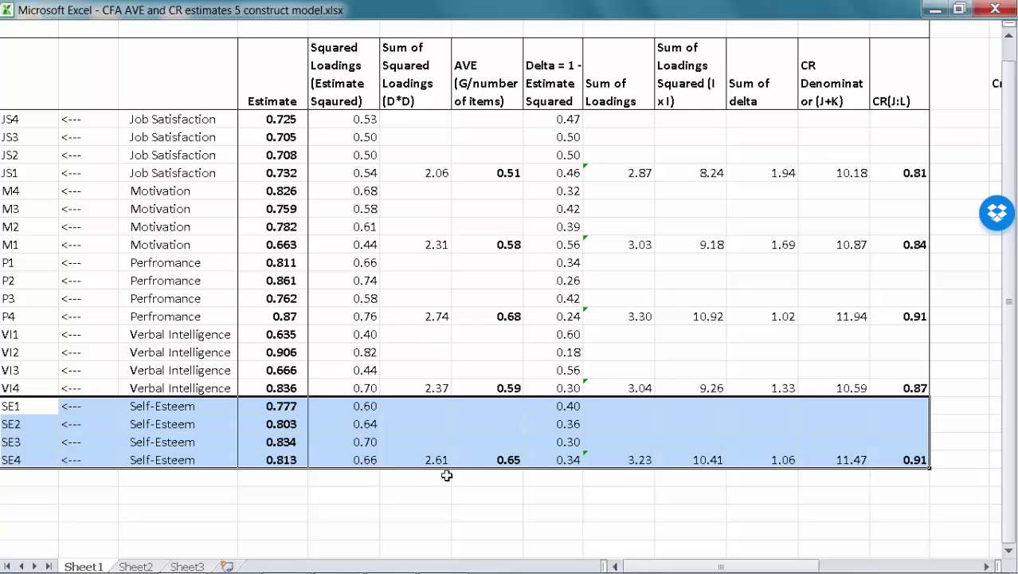
Step: Check the AVE values of all five constructs, starting from the Self-Esteem sum of squared loadings
left_click(508, 461)
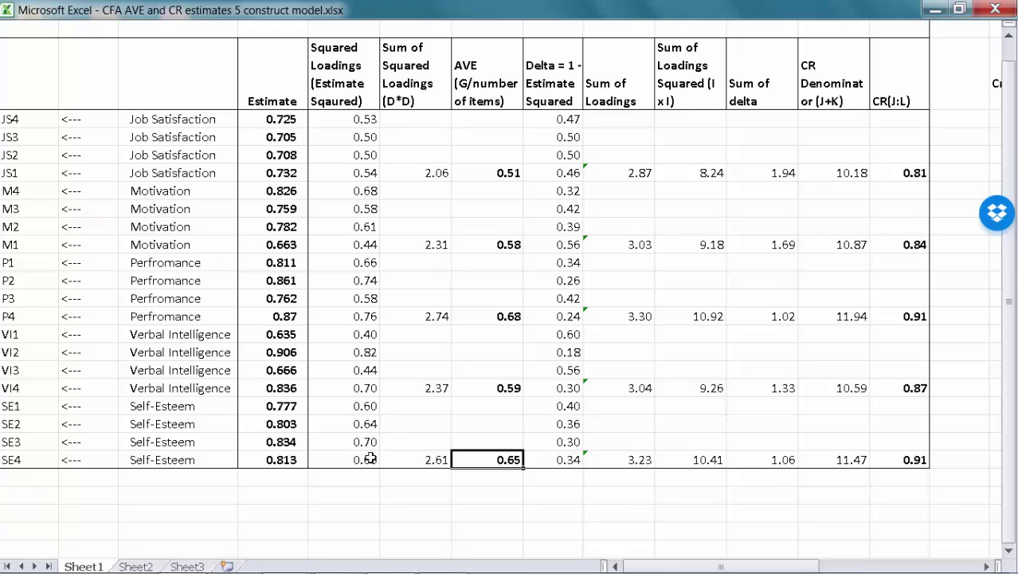
left_click(423, 460)
left_click(477, 461)
mouse_move(517, 172)
left_mouse_down()
mouse_move(517, 442)
mouse_move(498, 454)
mouse_move(510, 172)
left_mouse_up()
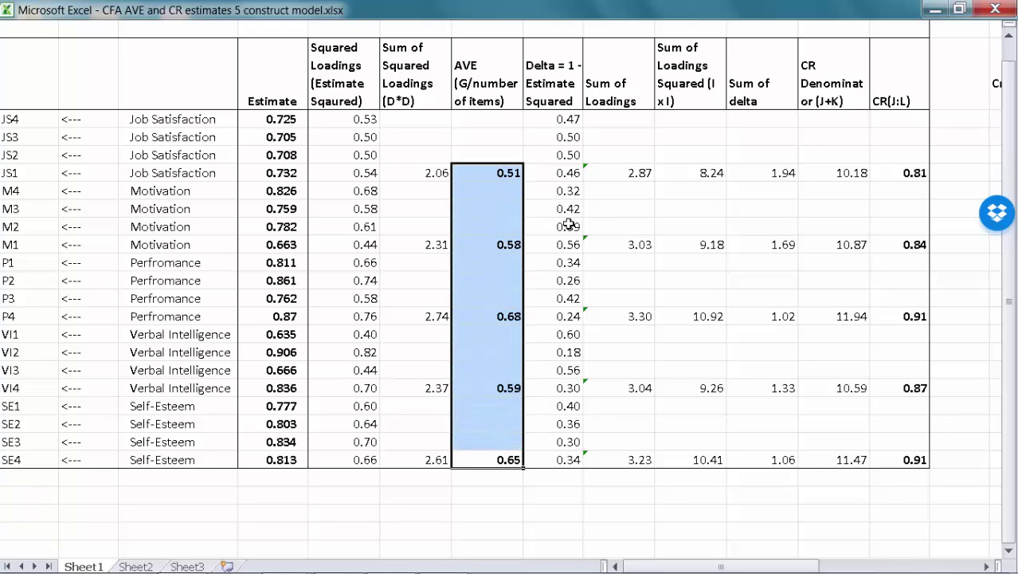
left_click(515, 173)
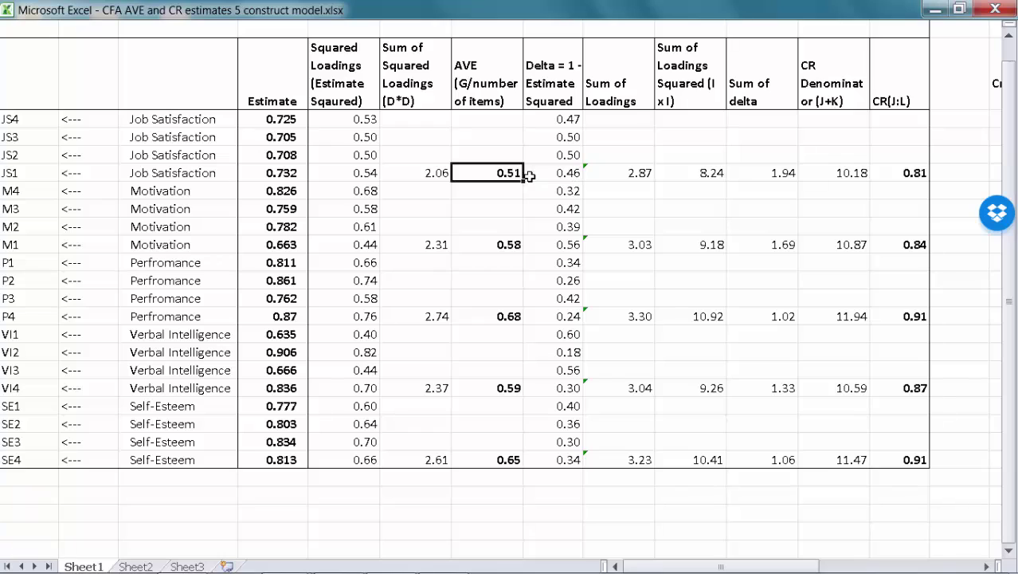
Step: Check the four Job Satisfaction loadings together with the construct's AVE and CR values
left_click(285, 126)
left_click(295, 137)
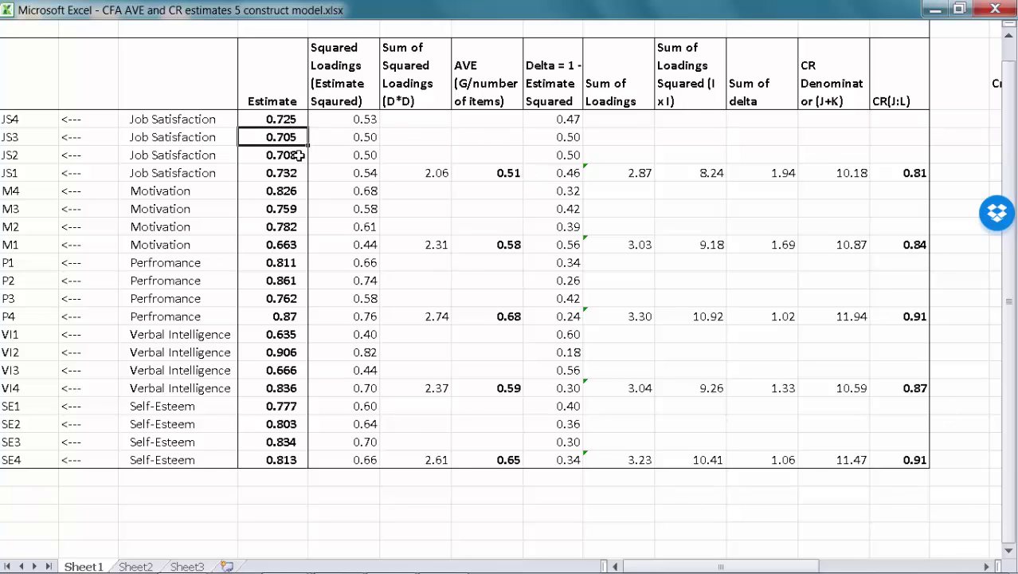
left_click(296, 155)
left_click(303, 173)
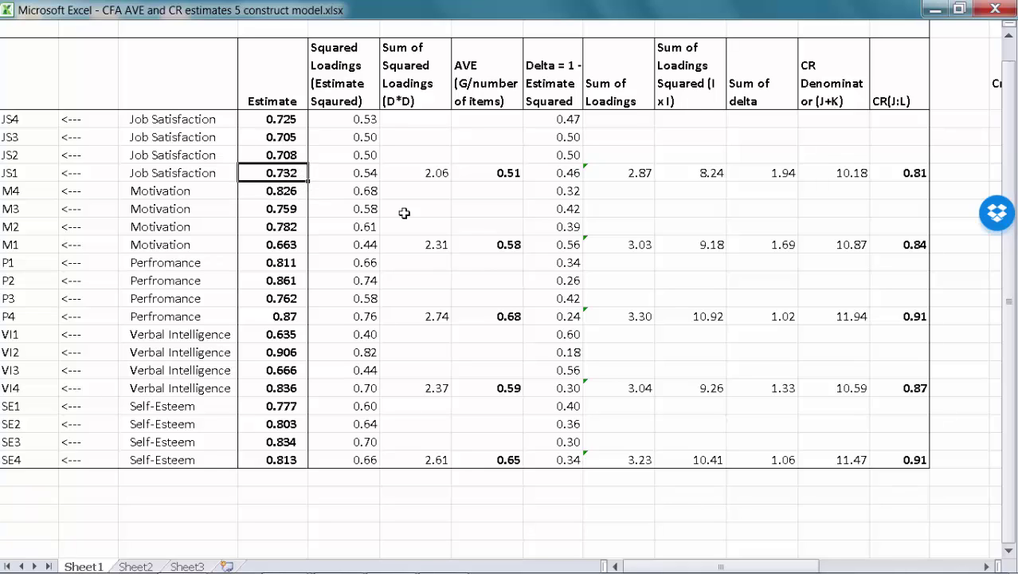
left_click(504, 173)
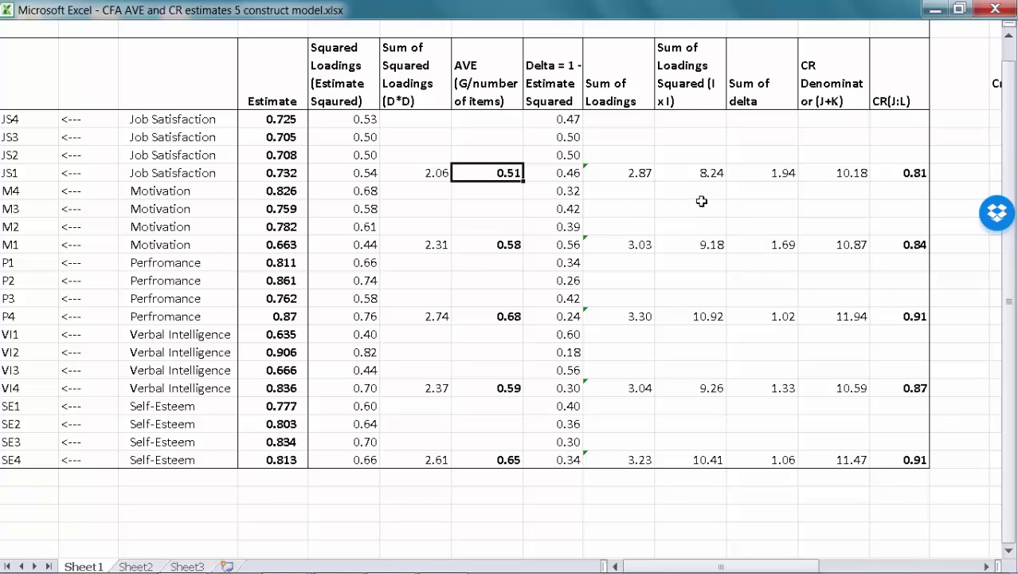
left_click(924, 174)
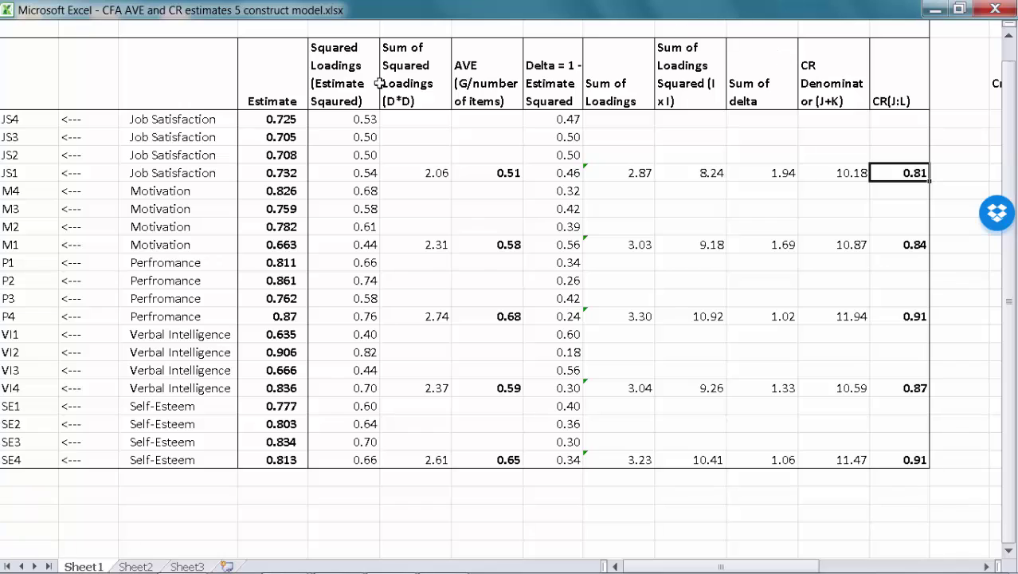
mouse_move(390, 548)
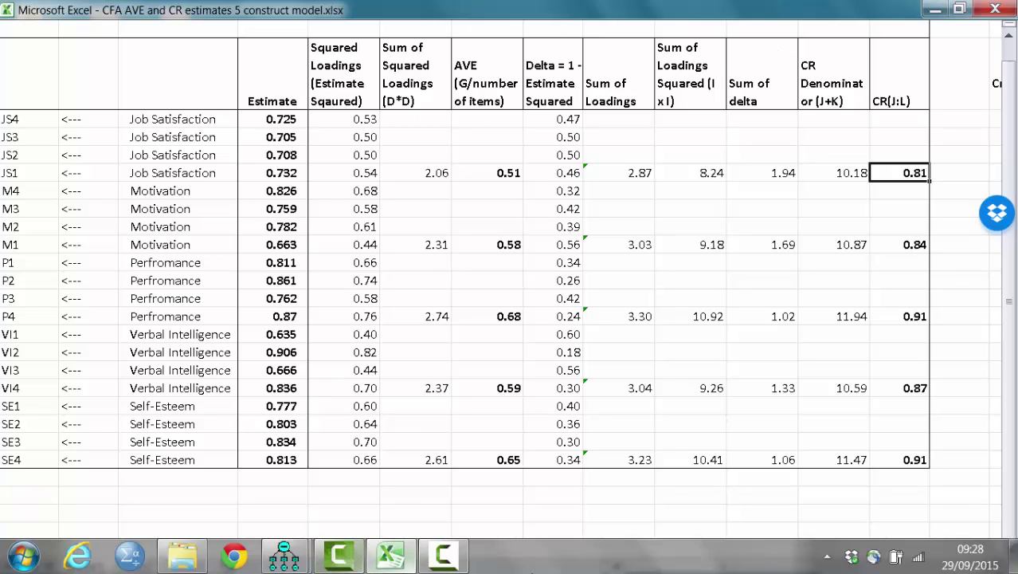